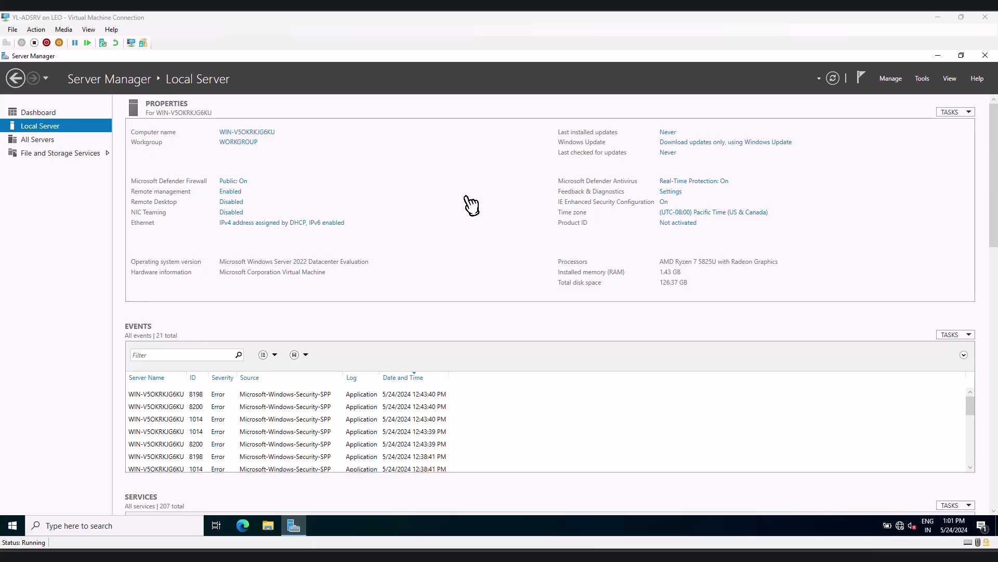
Open the Ethernet adapter's properties from the local server settings and disable Internet Protocol Version 6 (TCP/IPv6)
{"action": "left_click", "coordinate": [292, 223]}
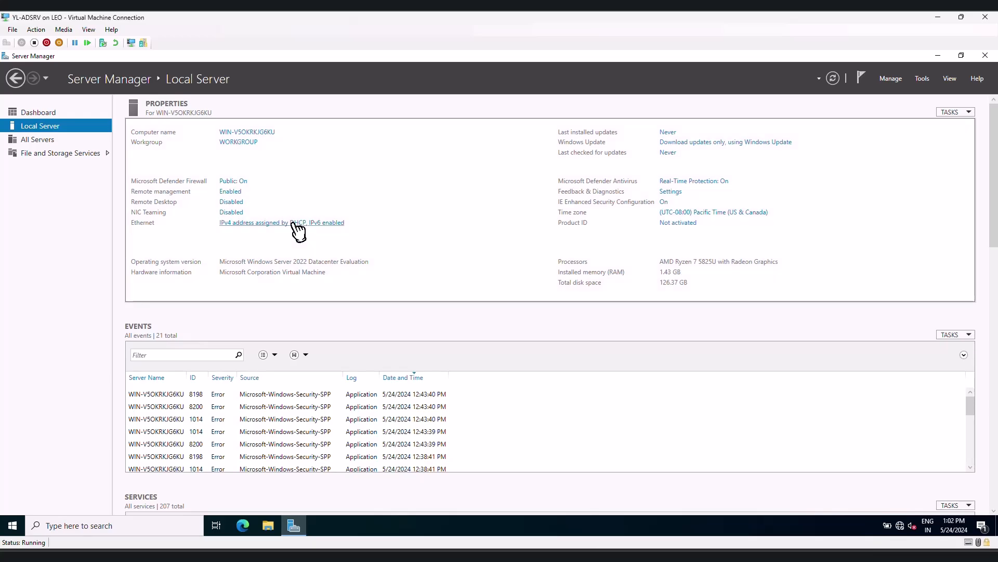
{"action": "right_click", "coordinate": [278, 219]}
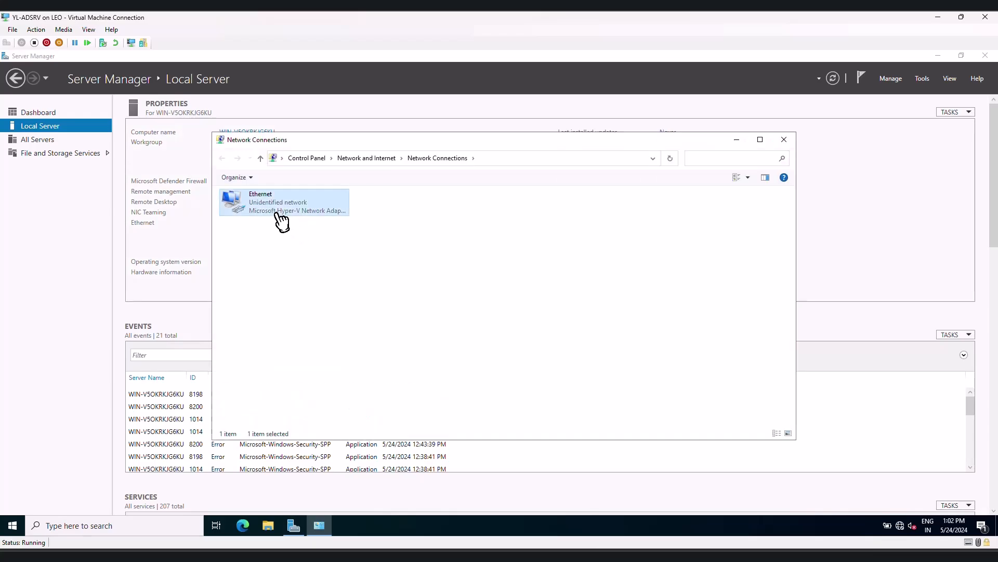
{"action": "left_click", "coordinate": [307, 313]}
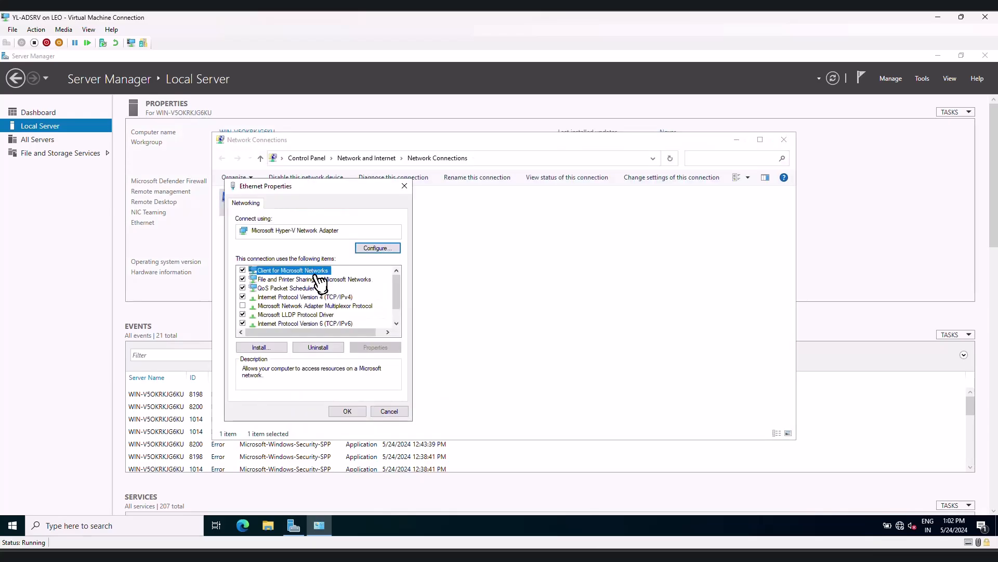
{"action": "left_click", "coordinate": [243, 323]}
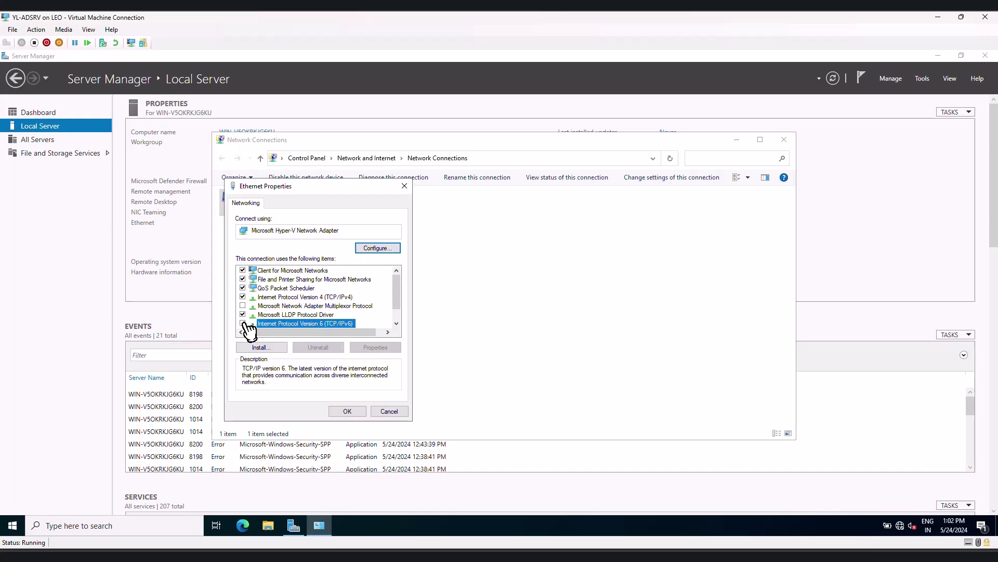
Assign the Ethernet adapter the static IPv4 address 10.10.10.10 with subnet mask 255.0.0.0 and close Network Connections
{"action": "left_click", "coordinate": [327, 298]}
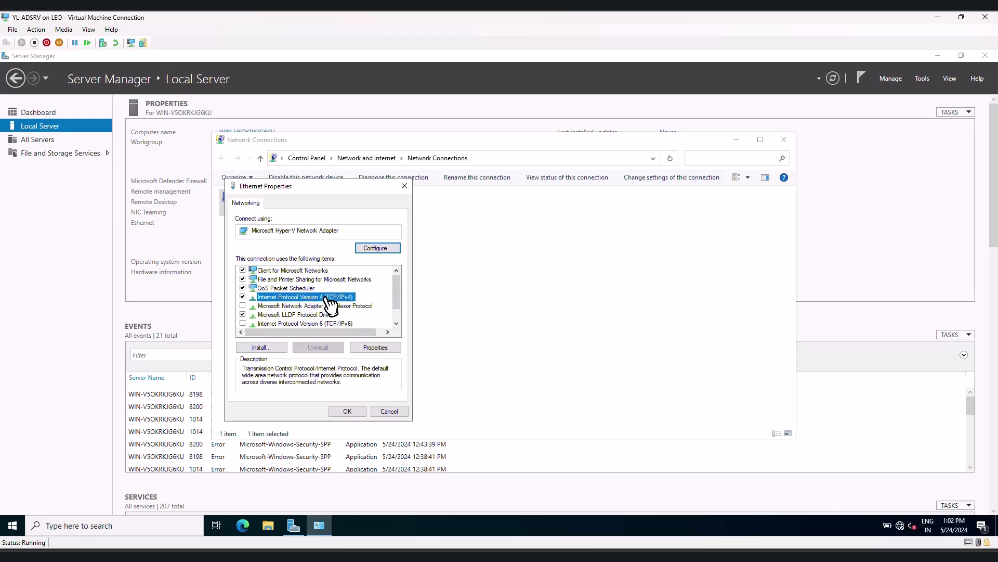
{"action": "left_click", "coordinate": [374, 347]}
{"action": "left_click", "coordinate": [315, 301]}
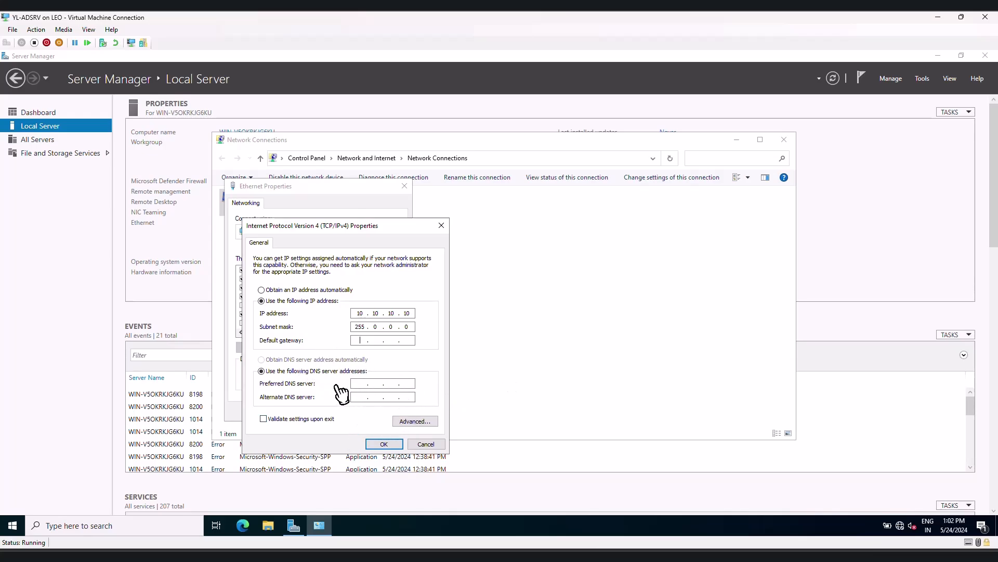
{"action": "left_click", "coordinate": [384, 443]}
{"action": "left_click", "coordinate": [355, 411]}
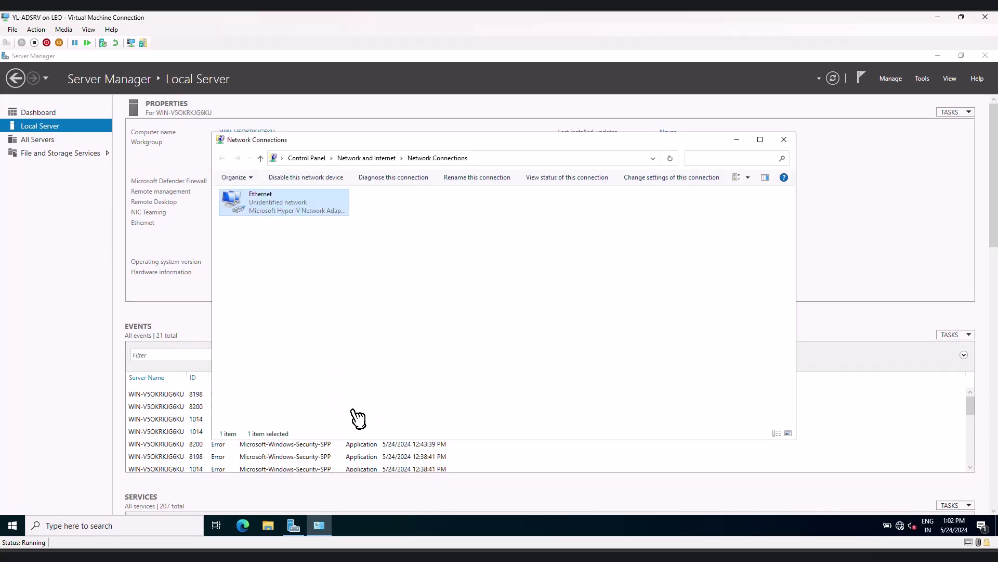
{"action": "left_click", "coordinate": [784, 139]}
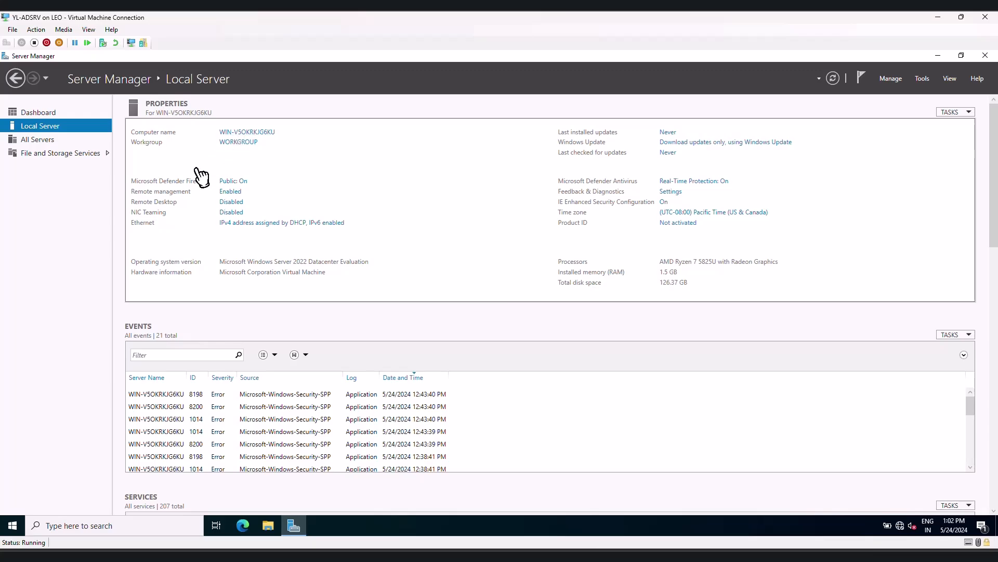
Change the computer name to ADSRV, keeping it in WORKGROUP, and restart the server to apply it
{"action": "left_click", "coordinate": [243, 132]}
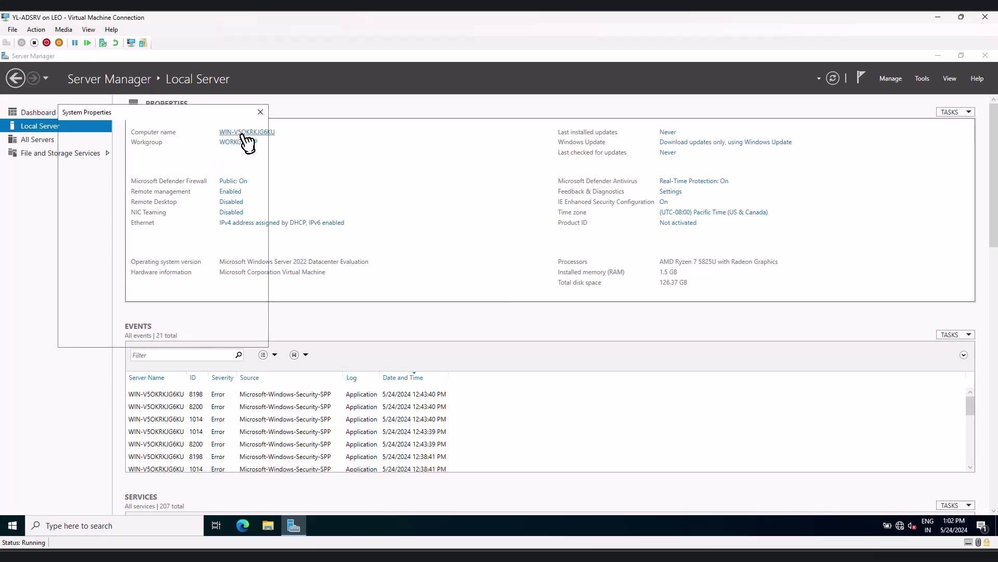
{"action": "left_click_drag", "start_coordinate": [341, 138], "coordinate": [458, 127]}
{"action": "left_click", "coordinate": [503, 239]}
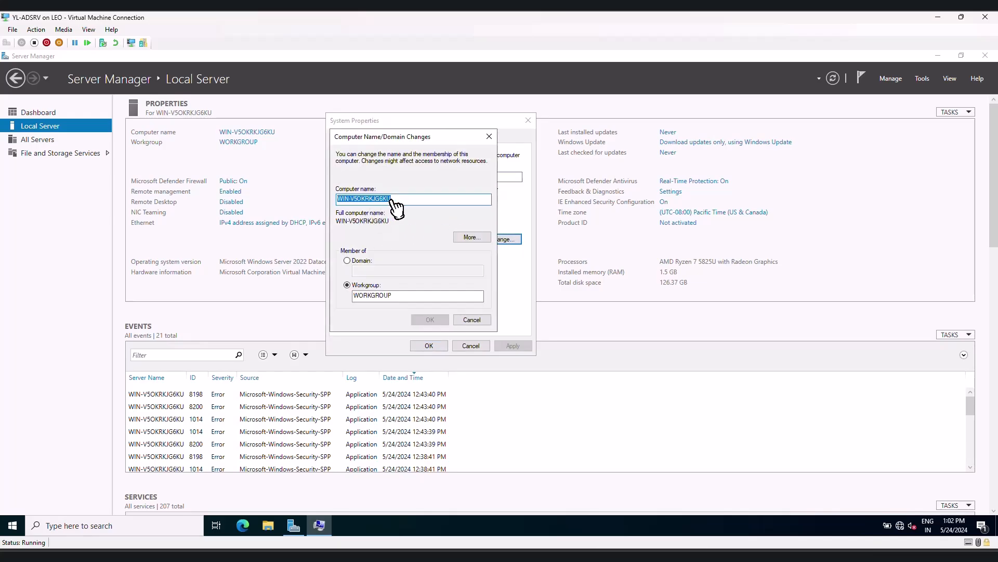
{"action": "type", "text": "ADSRV"}
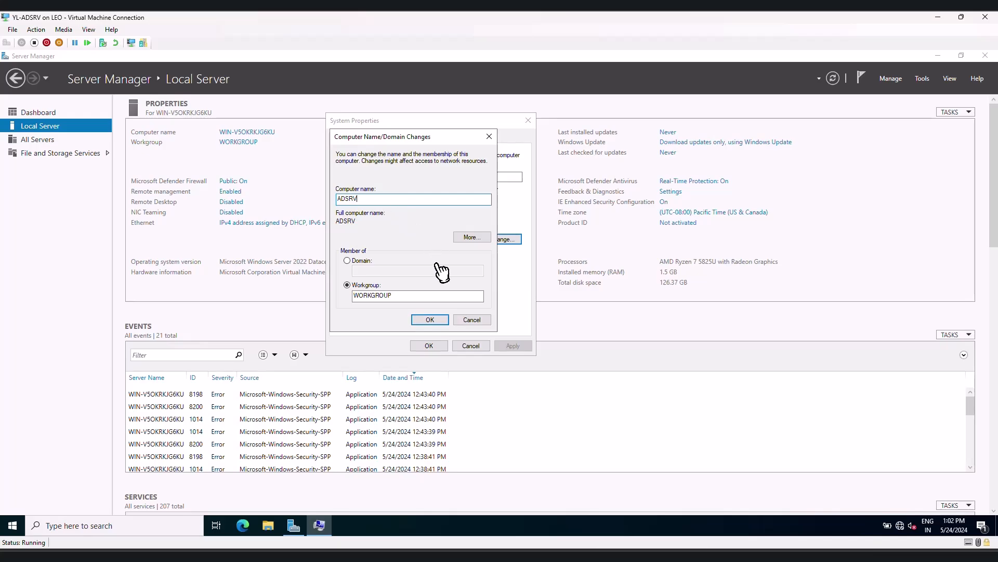
{"action": "left_click", "coordinate": [431, 320]}
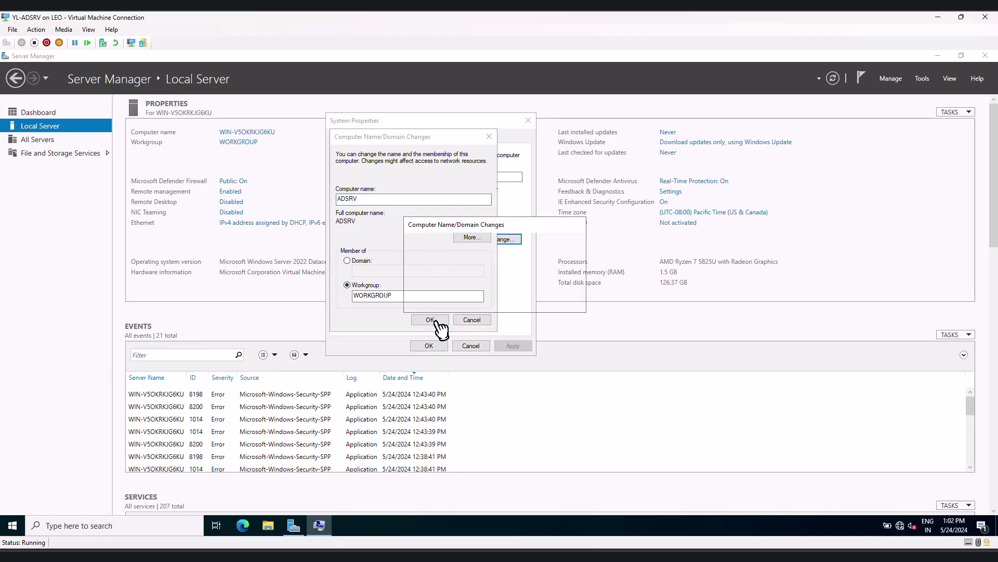
{"action": "left_click", "coordinate": [563, 305]}
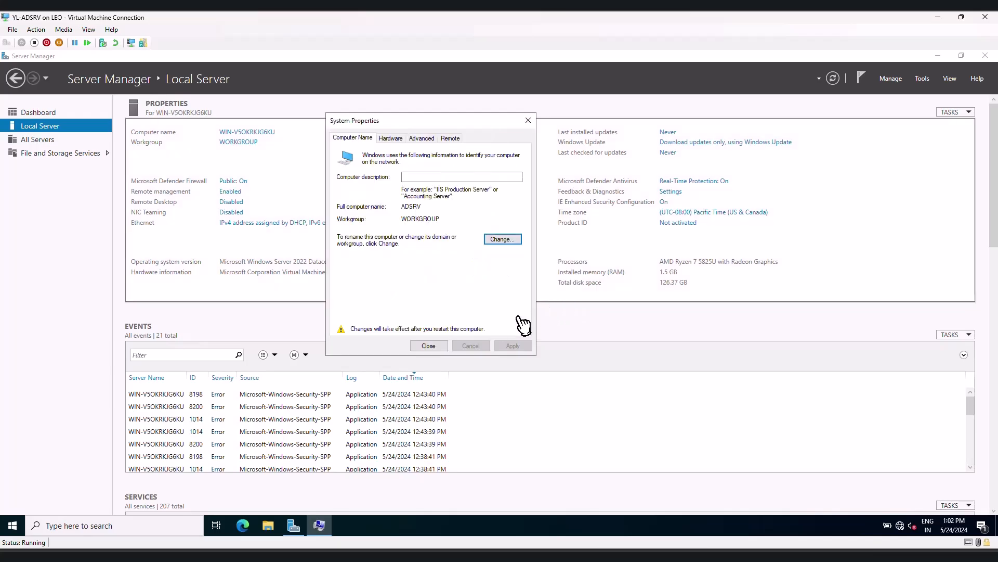
{"action": "left_click", "coordinate": [428, 345]}
{"action": "left_click", "coordinate": [498, 297]}
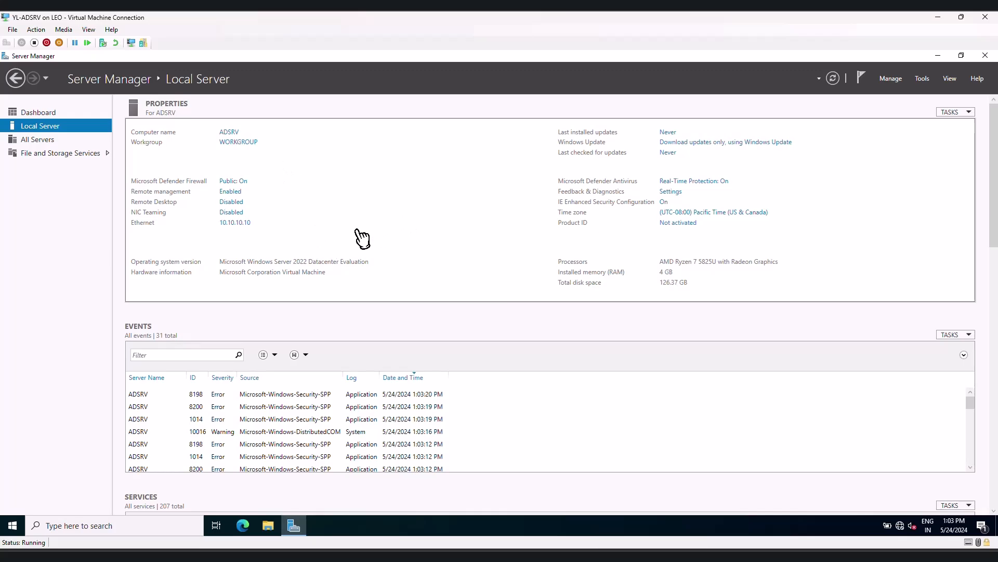
Start the Add Roles and Features Wizard from the dashboard and set its Before You Begin page to be skipped by default
{"action": "left_click", "coordinate": [891, 80]}
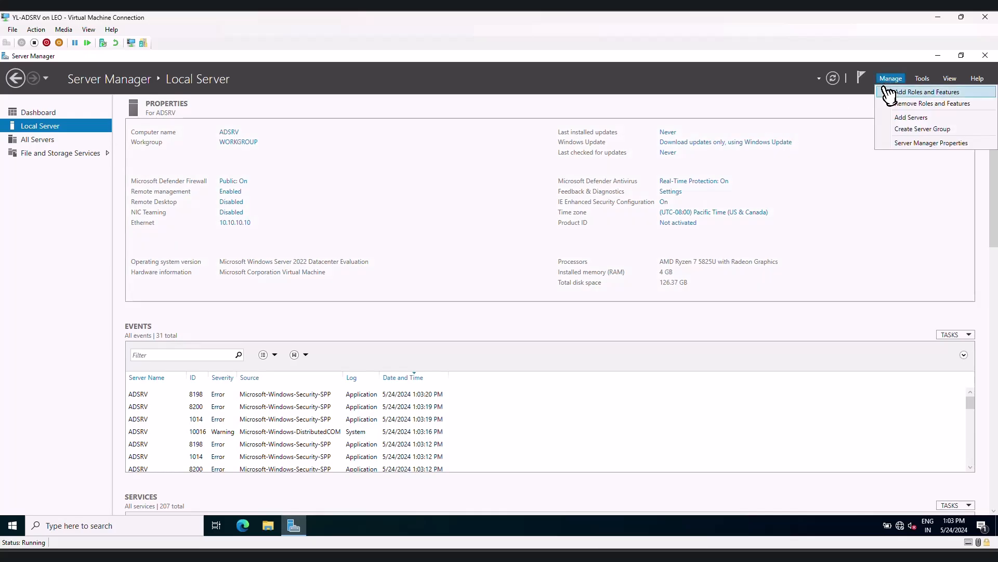
{"action": "left_click", "coordinate": [306, 239]}
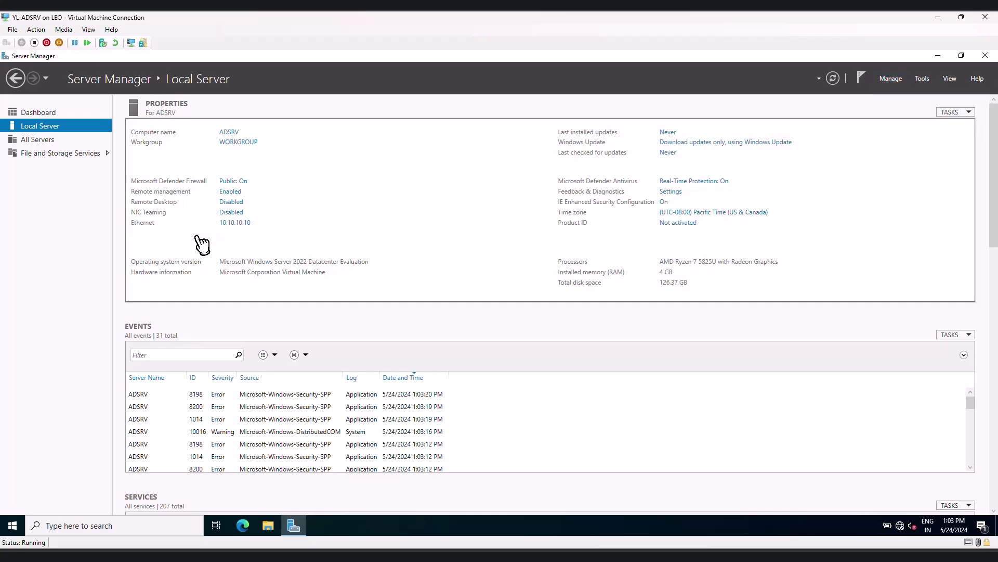
{"action": "left_click", "coordinate": [42, 113]}
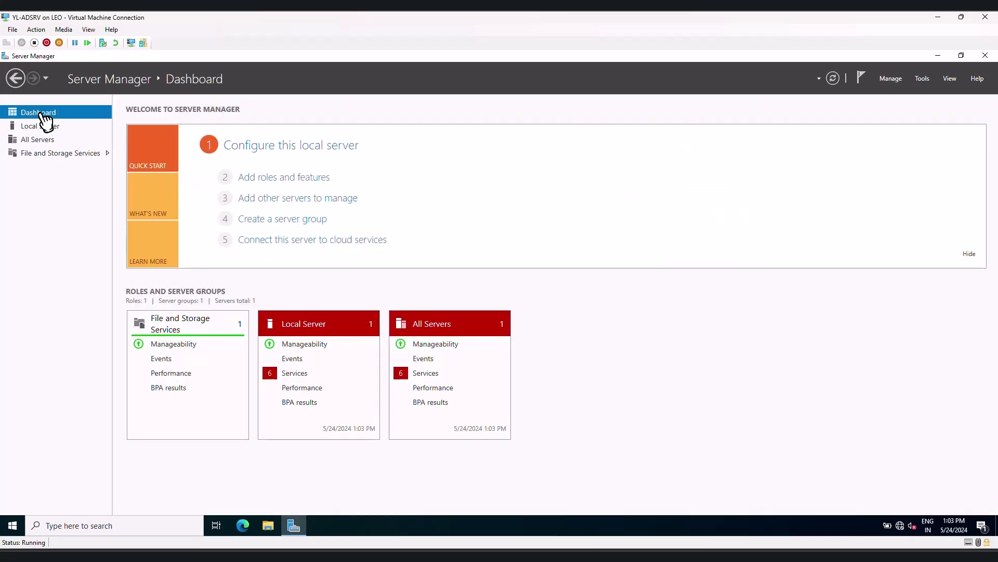
{"action": "left_click", "coordinate": [264, 179]}
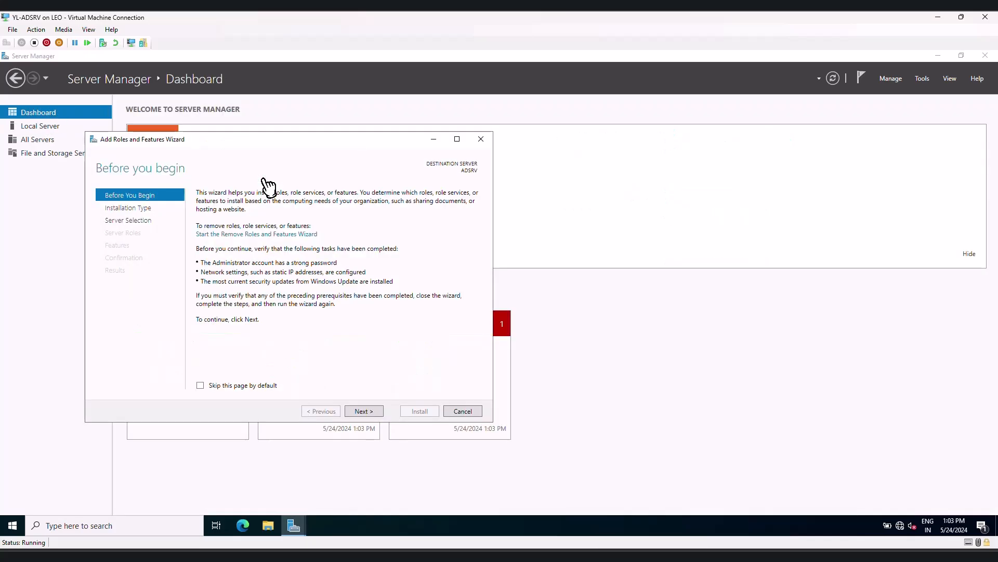
{"action": "left_click", "coordinate": [200, 385]}
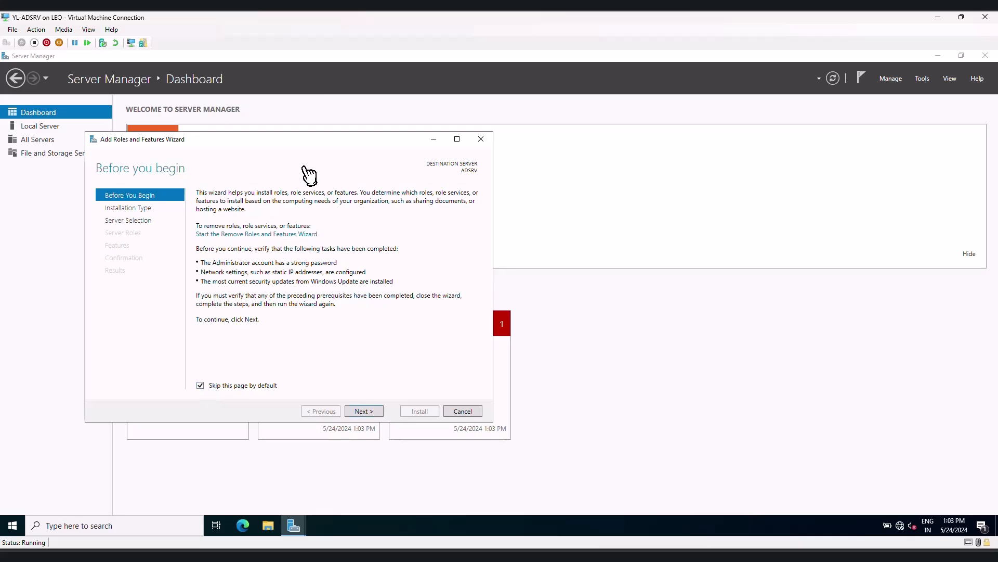
{"action": "left_click", "coordinate": [364, 412]}
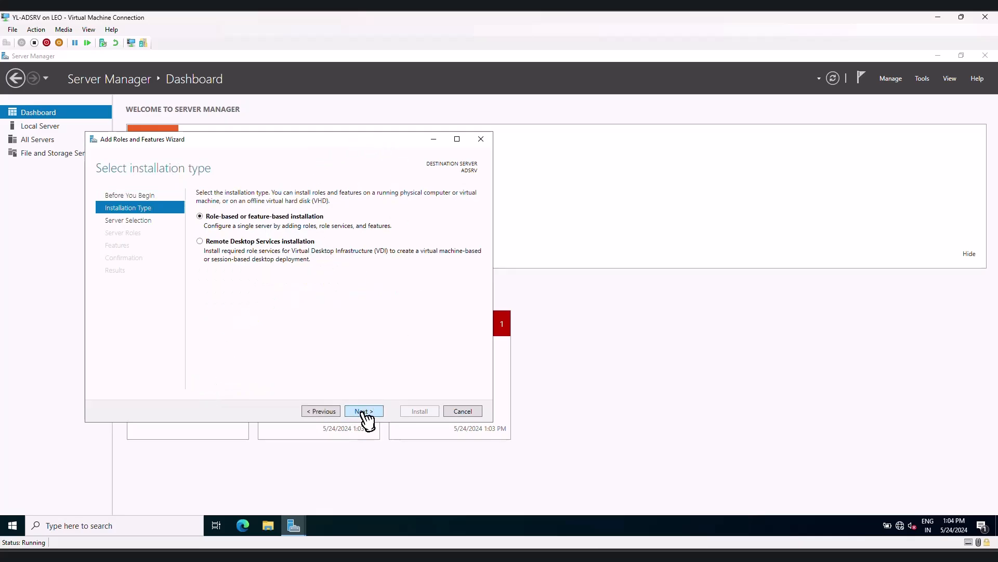
Install the DNS Server role with its management tools on ADSRV as a role-based installation
{"action": "left_click", "coordinate": [364, 412]}
{"action": "left_click", "coordinate": [363, 412]}
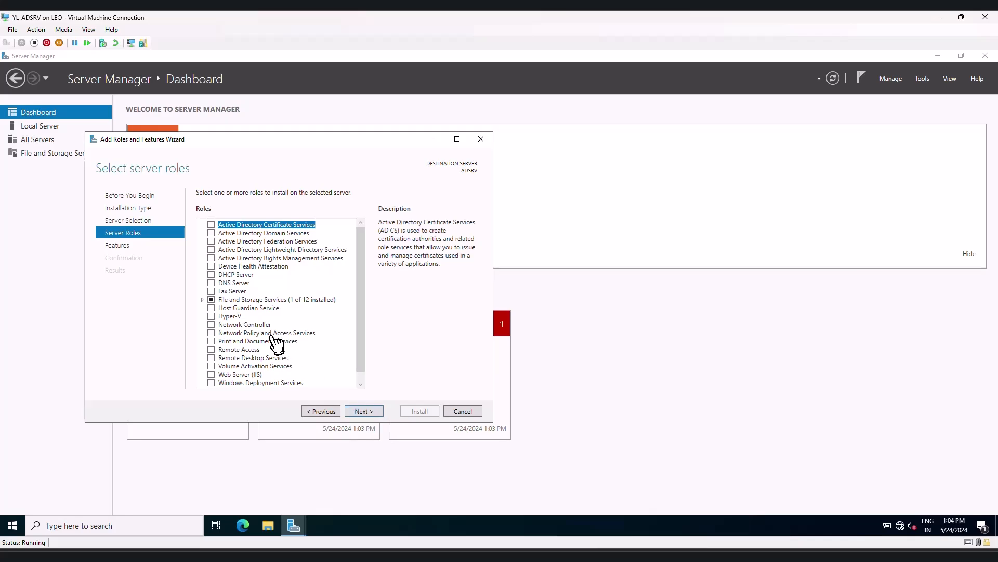
{"action": "left_click", "coordinate": [212, 283]}
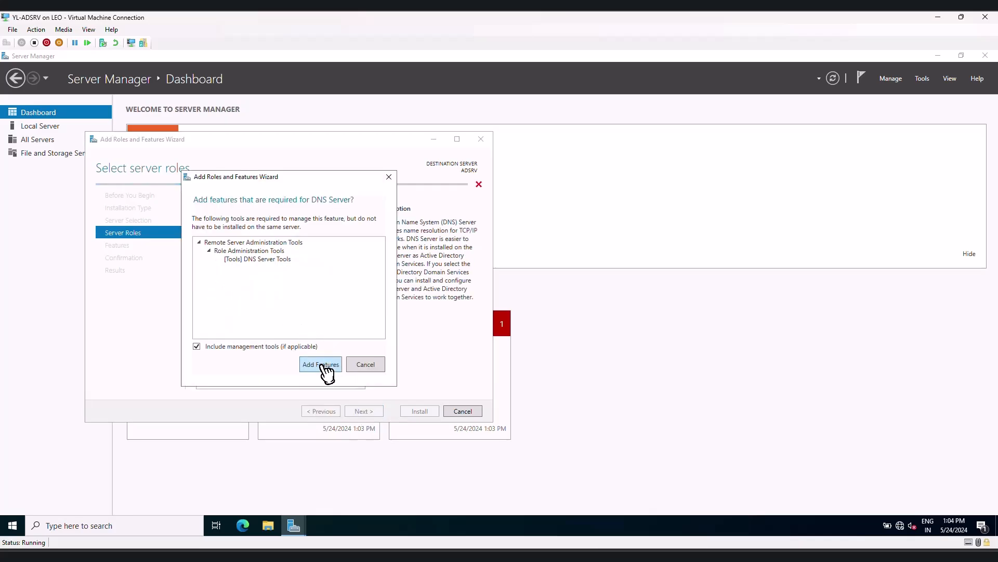
{"action": "left_click", "coordinate": [323, 364]}
{"action": "left_click", "coordinate": [377, 408]}
{"action": "left_click", "coordinate": [378, 409]}
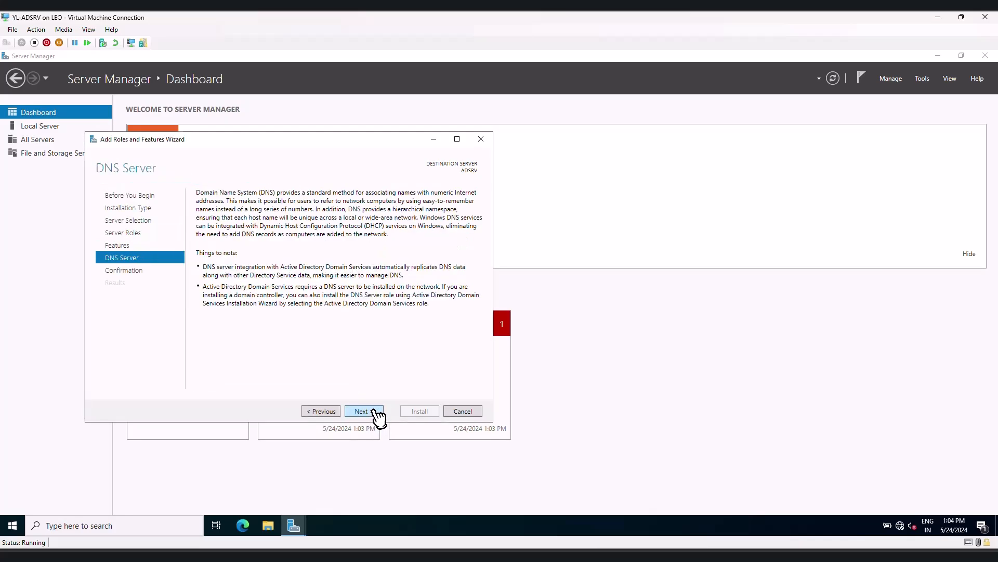
{"action": "left_click", "coordinate": [379, 410]}
{"action": "left_click", "coordinate": [420, 411]}
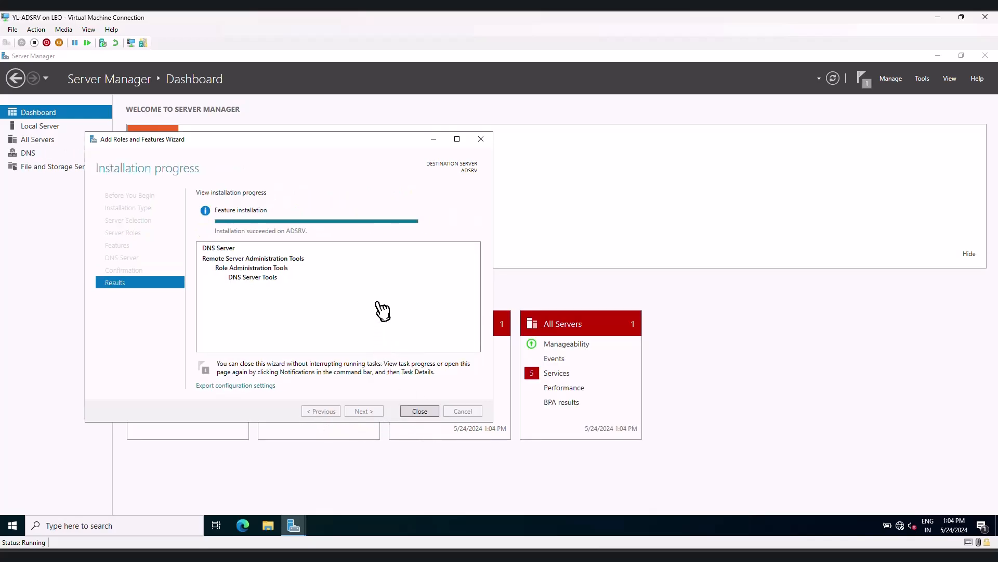
{"action": "left_click", "coordinate": [412, 412]}
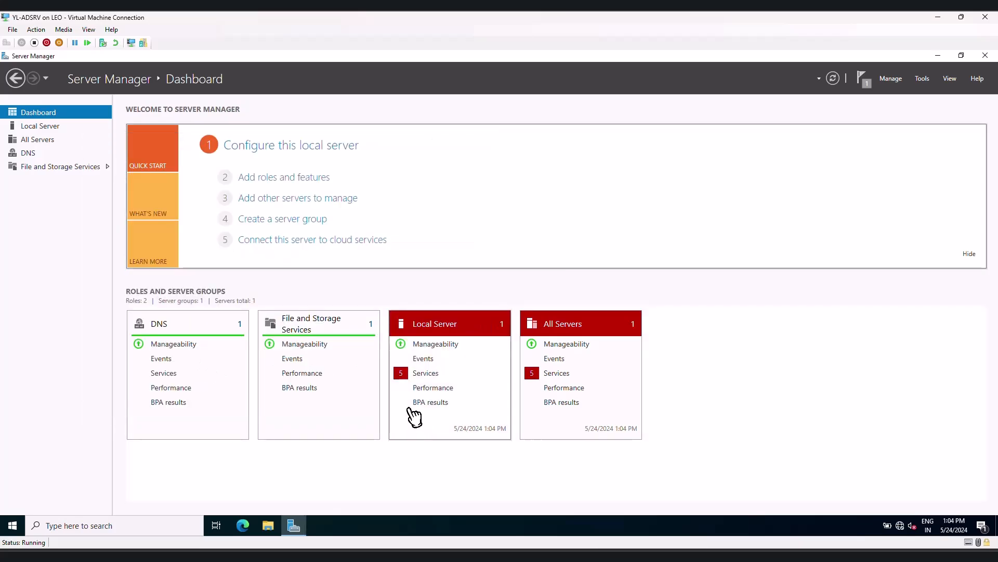
Install the Active Directory Domain Services role with its required features and management tools on ADSRV
{"action": "left_click", "coordinate": [281, 181]}
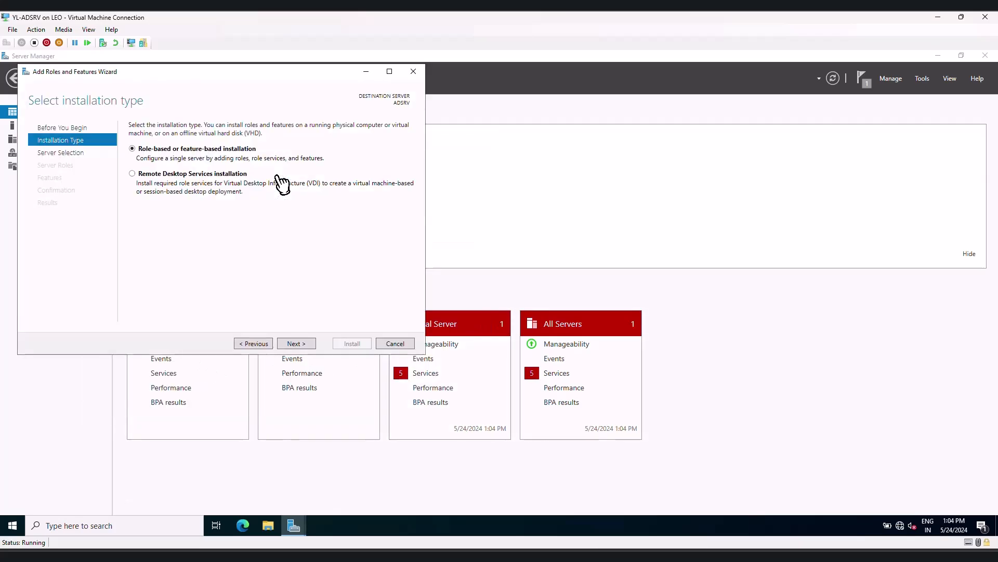
{"action": "left_click", "coordinate": [295, 344]}
{"action": "left_click", "coordinate": [296, 344]}
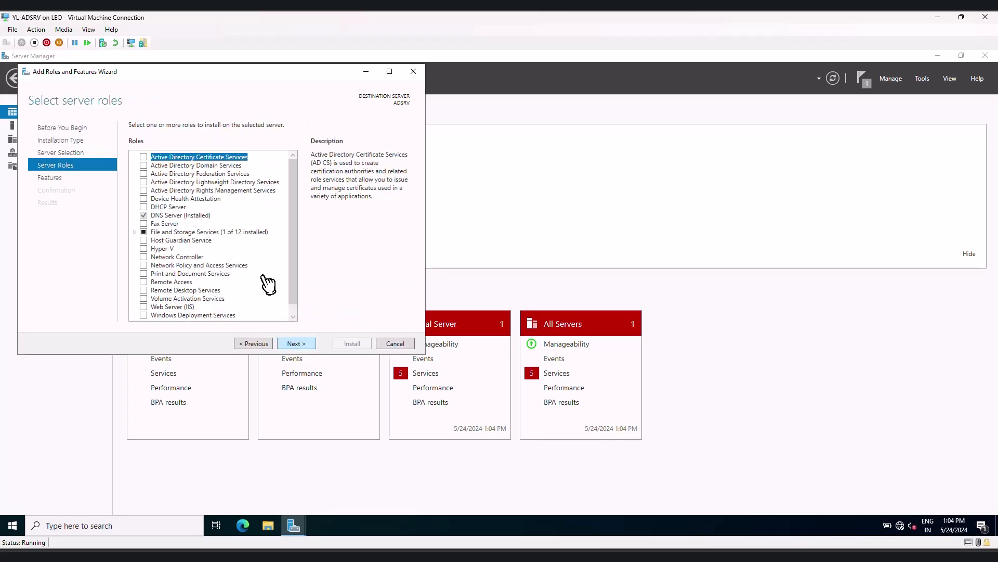
{"action": "left_click", "coordinate": [149, 166]}
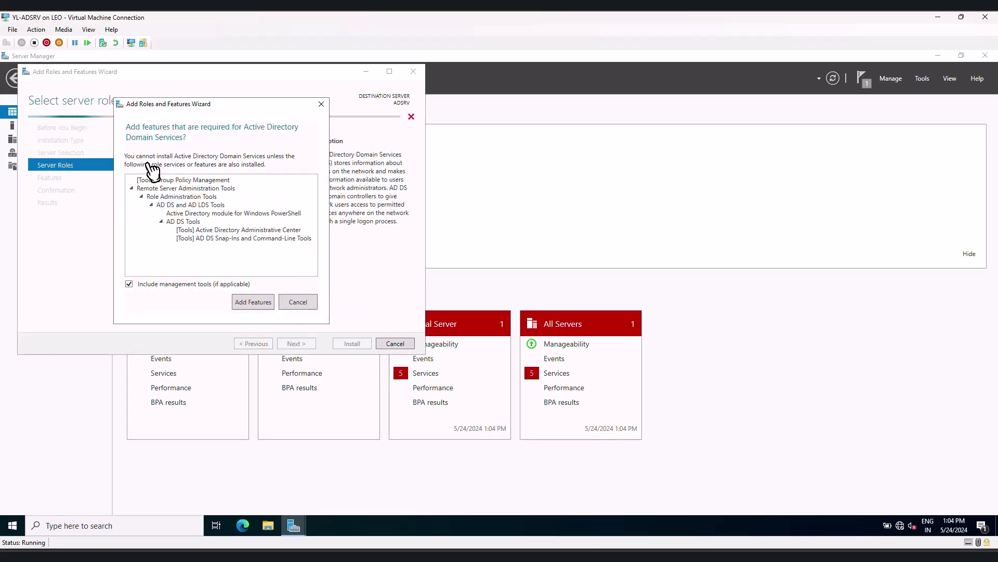
{"action": "left_click", "coordinate": [248, 298]}
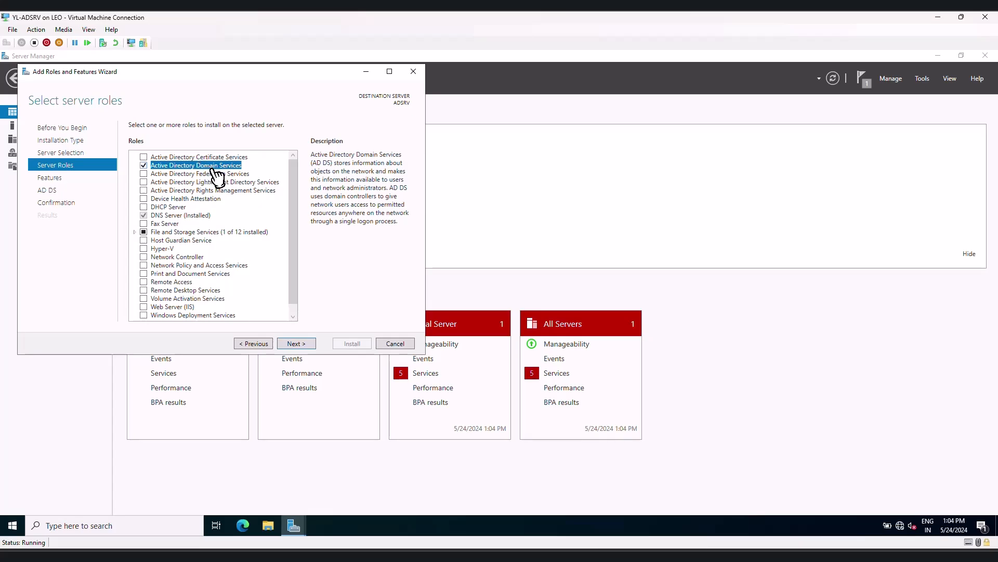
{"action": "left_click", "coordinate": [296, 344]}
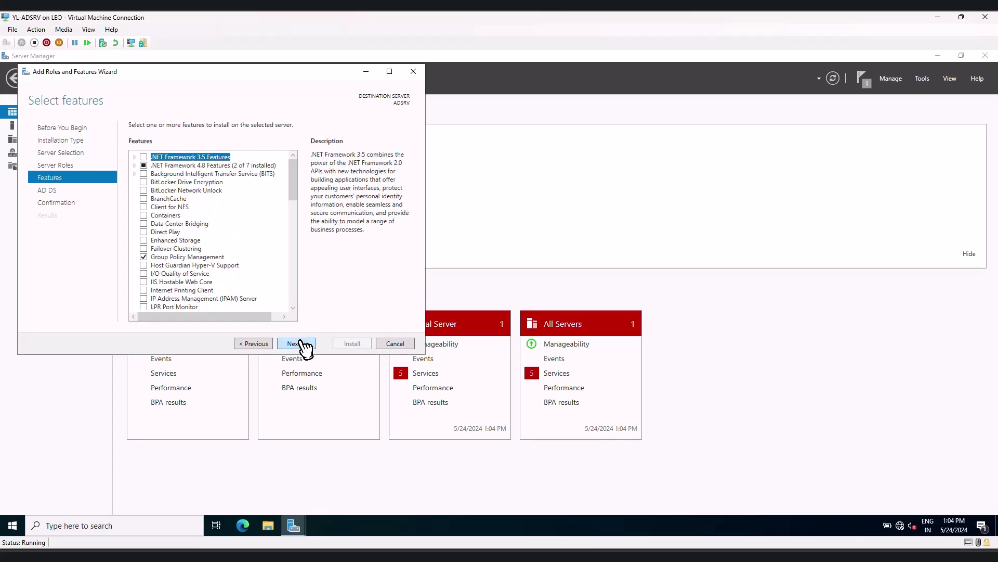
{"action": "left_click", "coordinate": [295, 344]}
{"action": "left_click", "coordinate": [304, 346]}
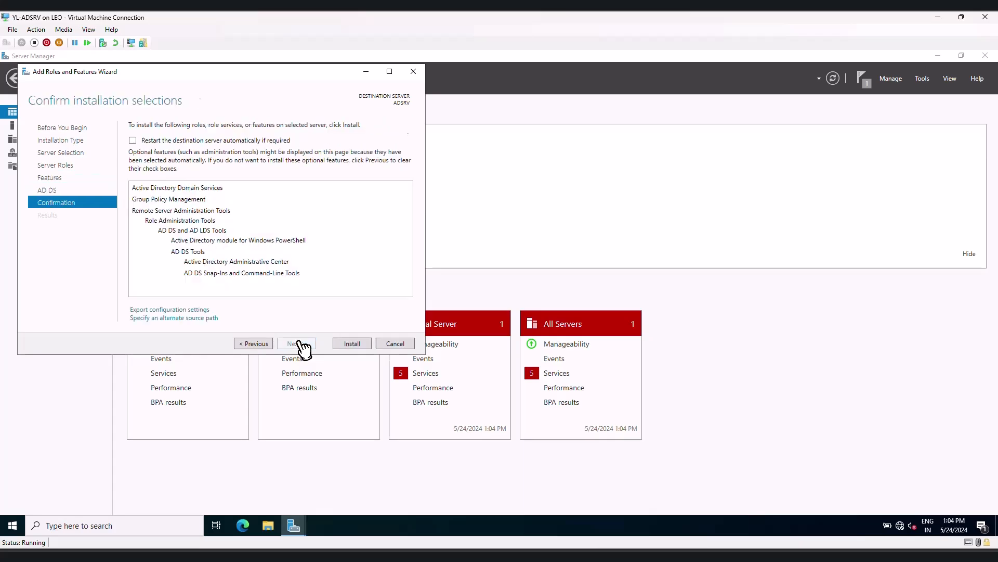
{"action": "left_click", "coordinate": [352, 344]}
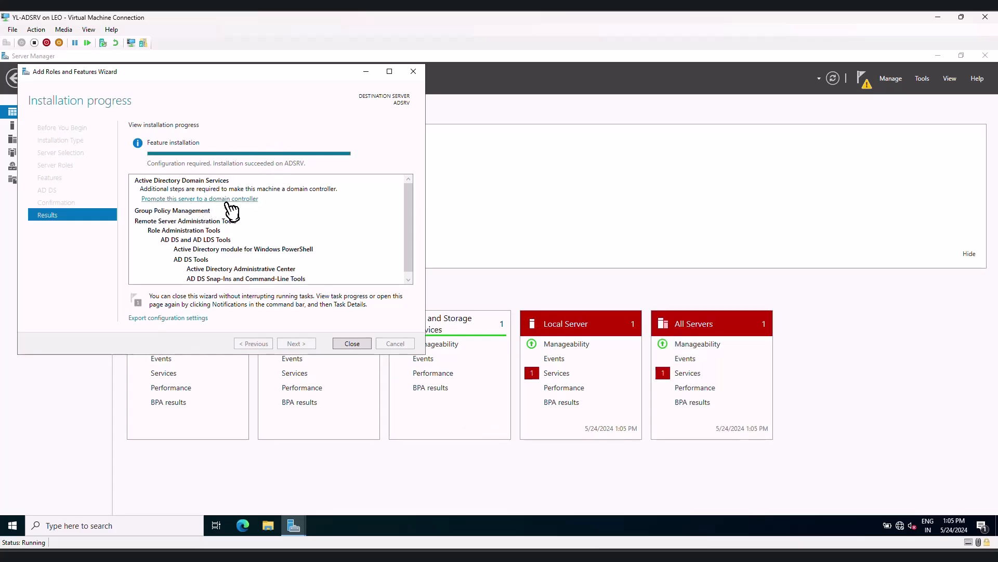
Start promoting ADSRV to a domain controller and close the finished Add Roles and Features Wizard
{"action": "left_click", "coordinate": [221, 203]}
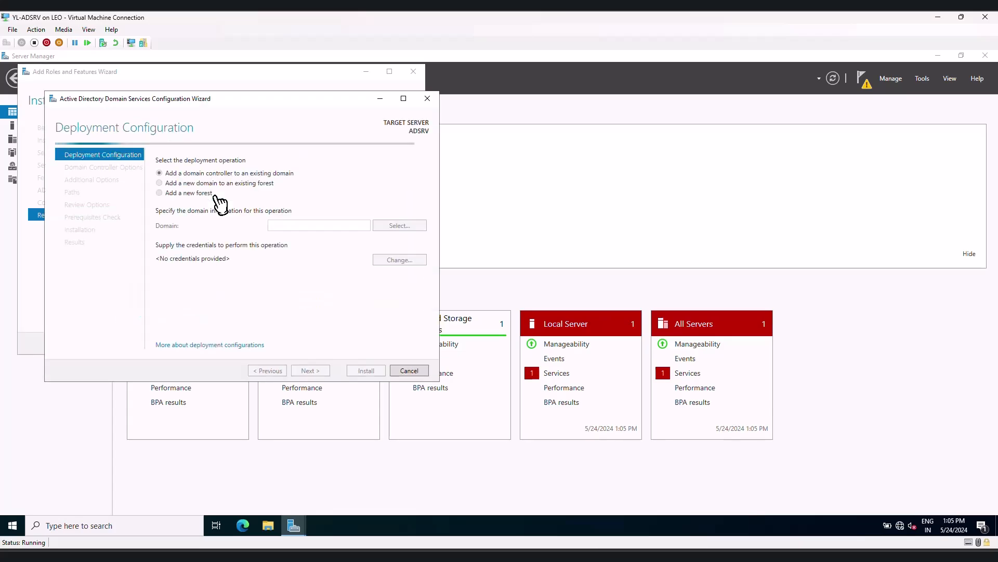
{"action": "left_click_drag", "start_coordinate": [192, 105], "coordinate": [452, 123]}
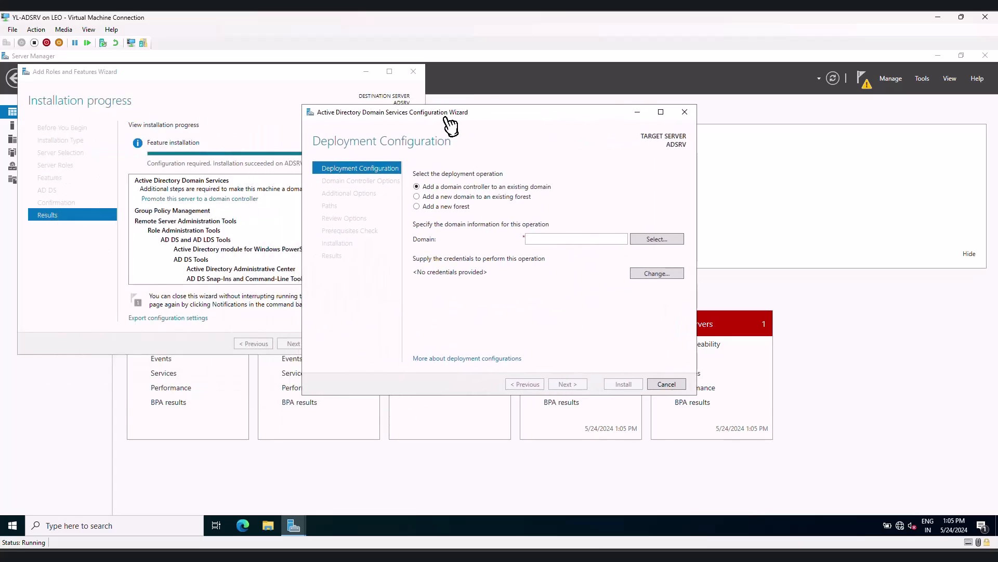
{"action": "left_click", "coordinate": [243, 114]}
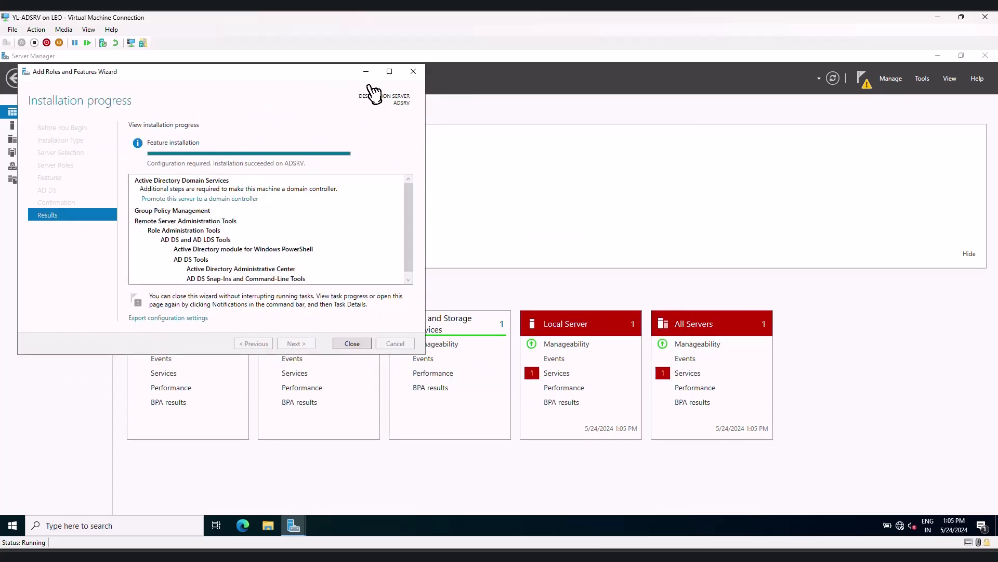
{"action": "left_click", "coordinate": [413, 71]}
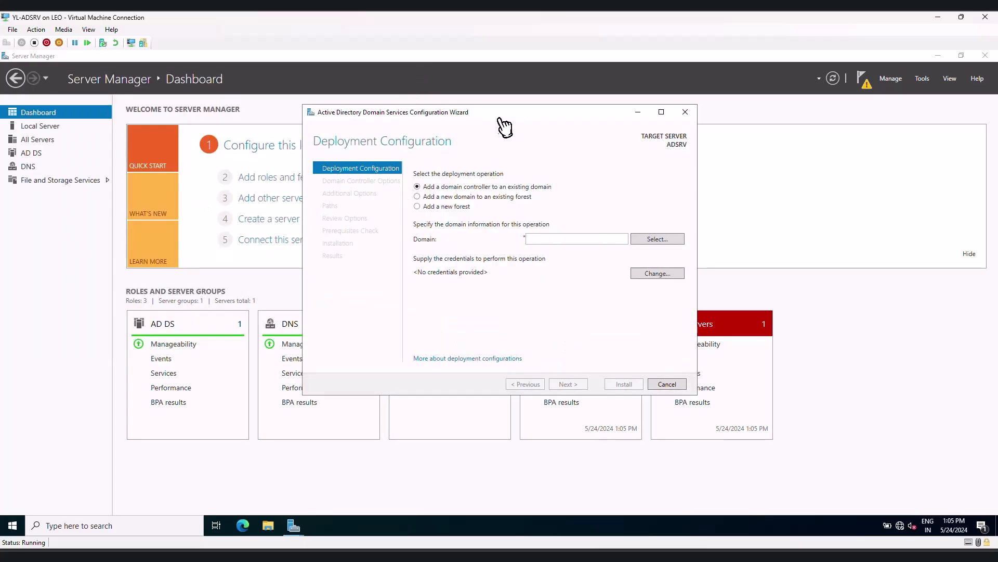
Choose to add a new forest with the root domain name LAB.COM and continue to the domain controller options
{"action": "left_click_drag", "start_coordinate": [502, 119], "coordinate": [480, 120]}
{"action": "left_click", "coordinate": [639, 114]}
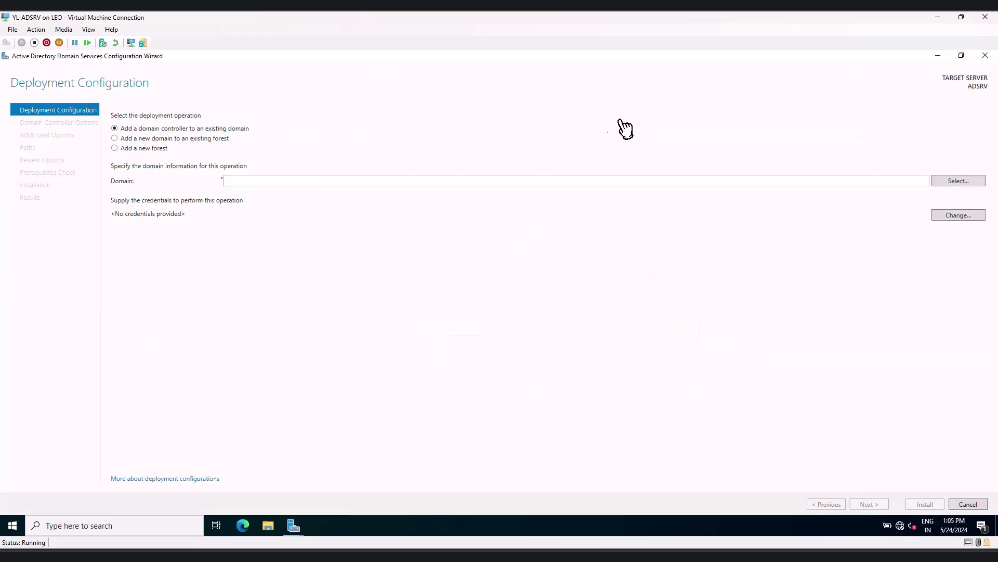
{"action": "left_click", "coordinate": [117, 149]}
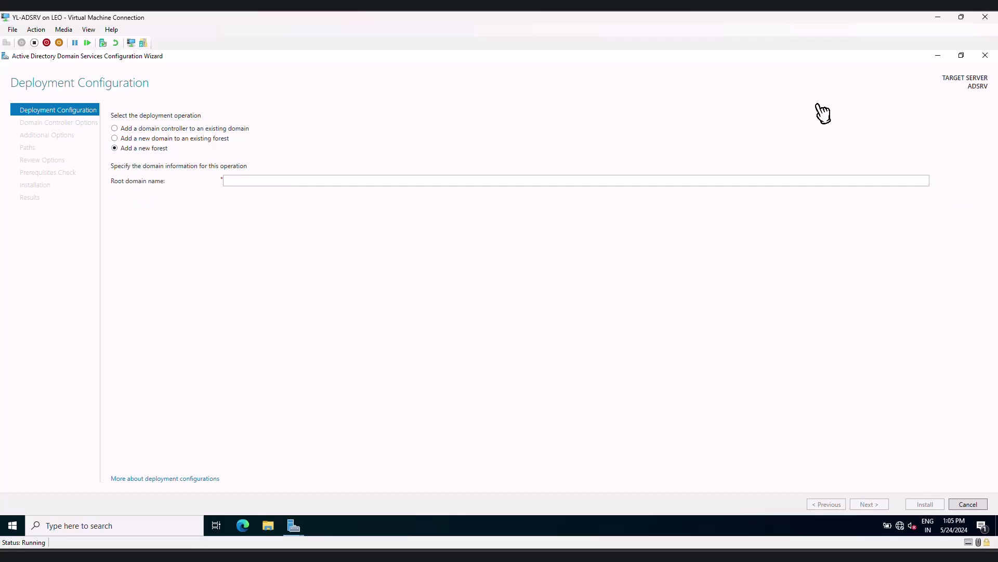
{"action": "left_click", "coordinate": [961, 55]}
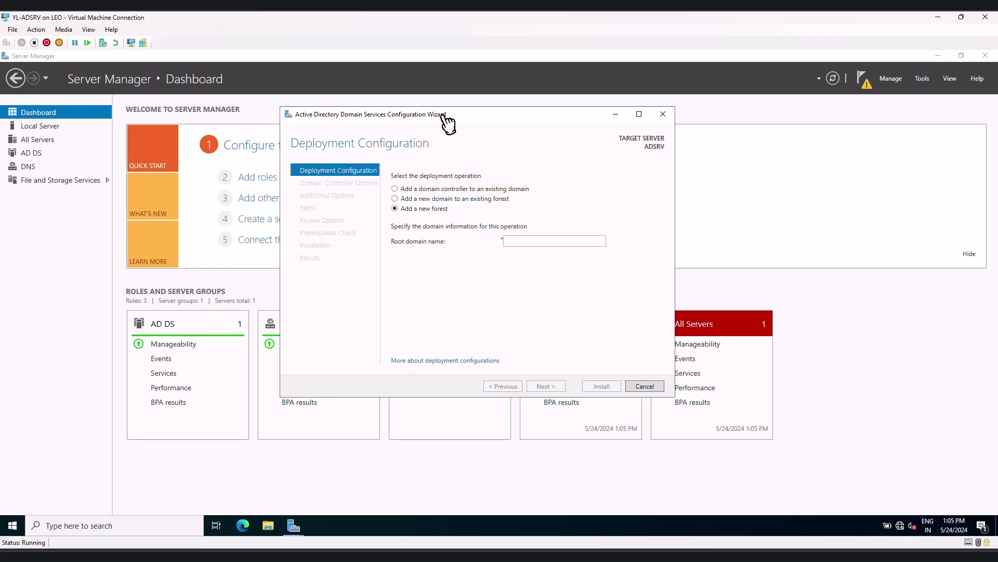
{"action": "left_click_drag", "start_coordinate": [446, 115], "coordinate": [446, 123]}
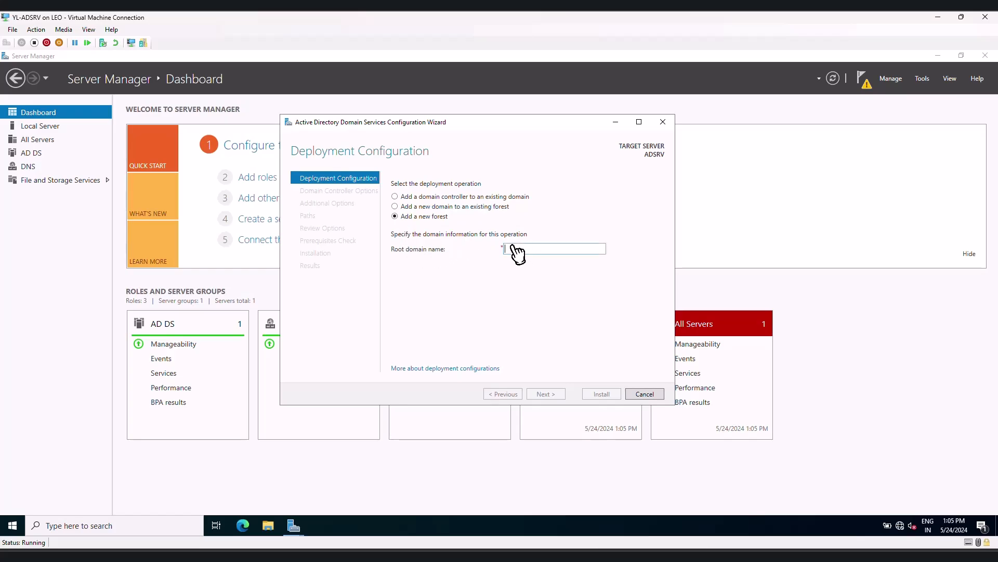
{"action": "type", "text": "LAB.COM"}
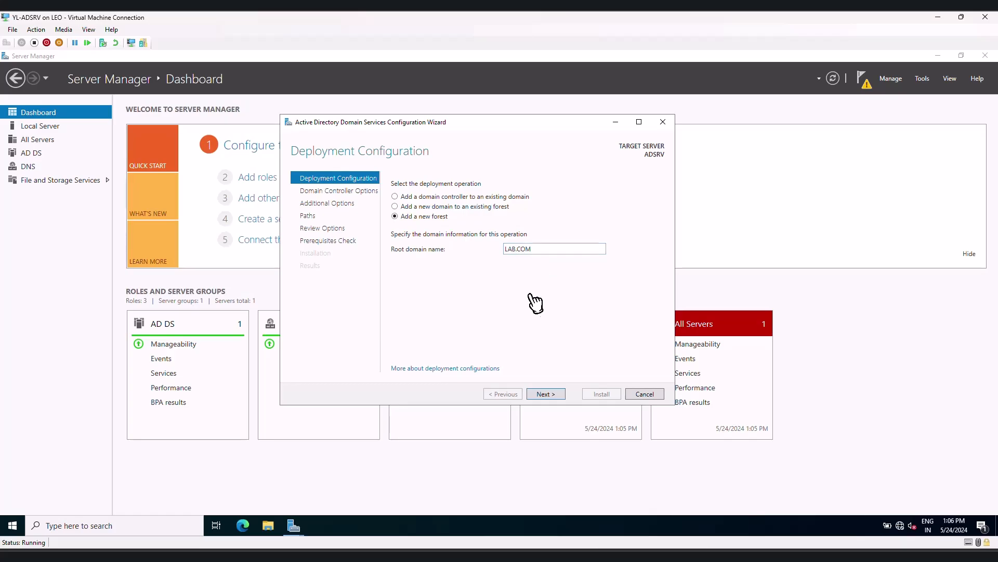
{"action": "left_click", "coordinate": [546, 394]}
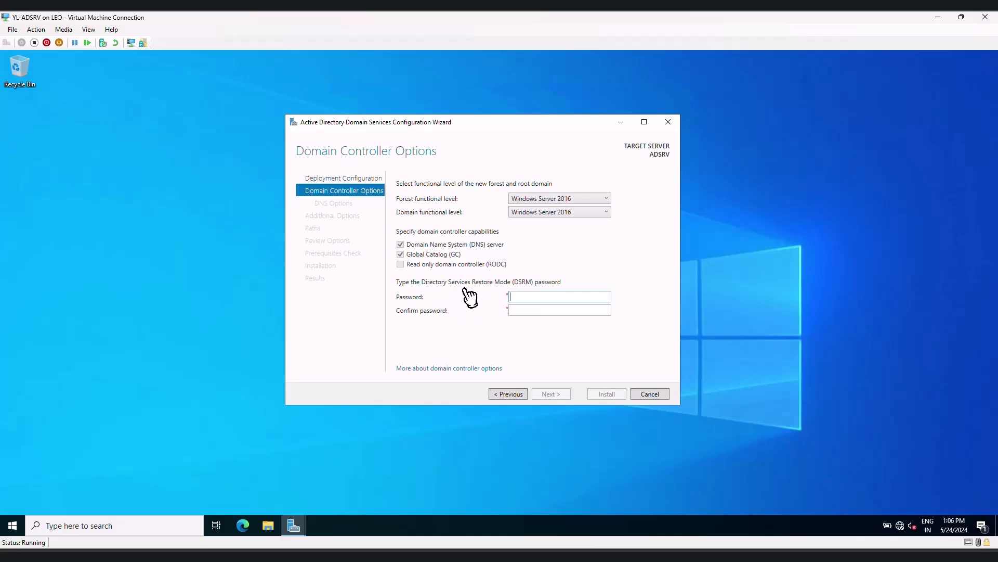
Enter and confirm the Directory Services Restore Mode password, keeping the default domain controller and DNS options
{"action": "left_click", "coordinate": [525, 298]}
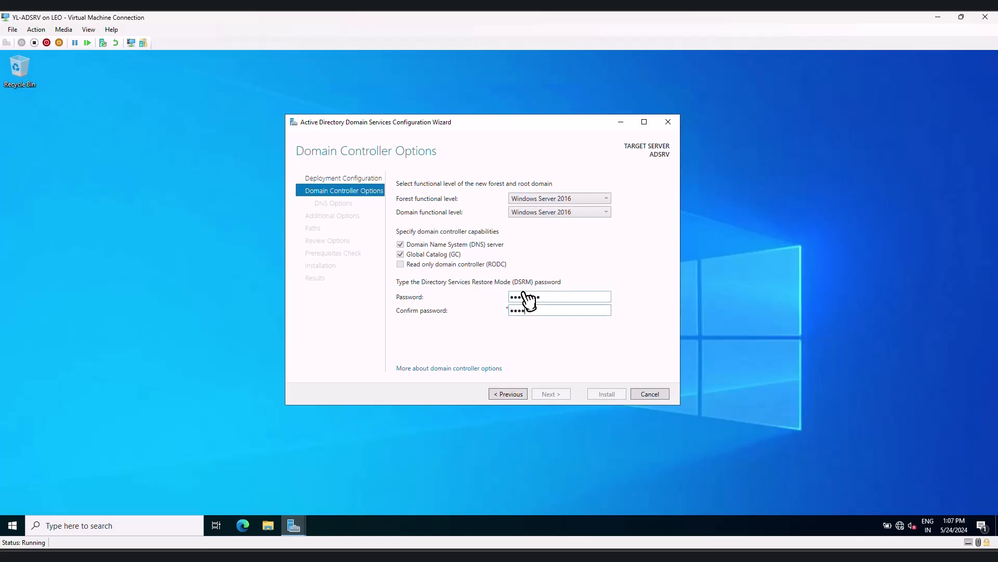
{"action": "type", "text": "••••••••"}
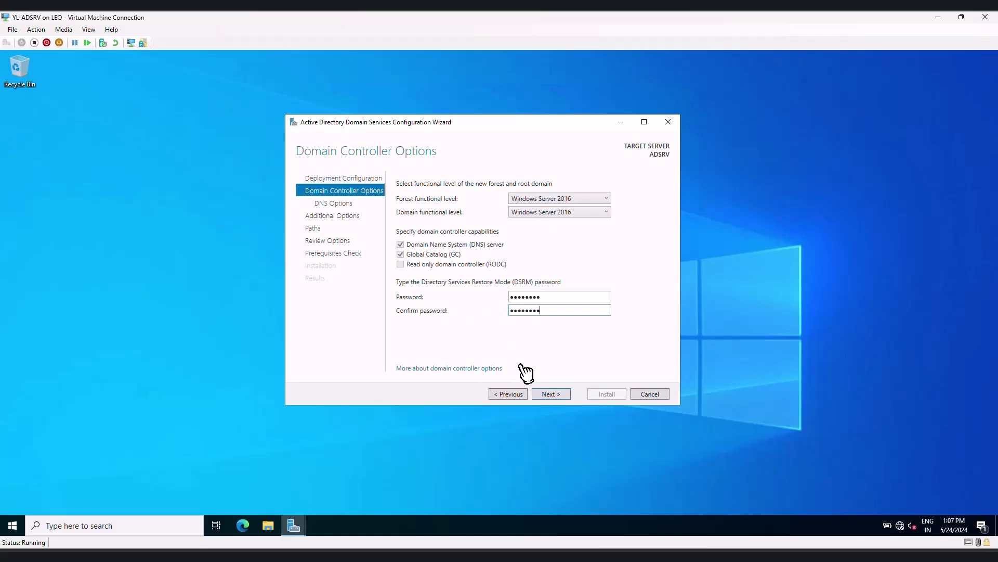
{"action": "left_click", "coordinate": [543, 397]}
{"action": "left_click", "coordinate": [546, 396]}
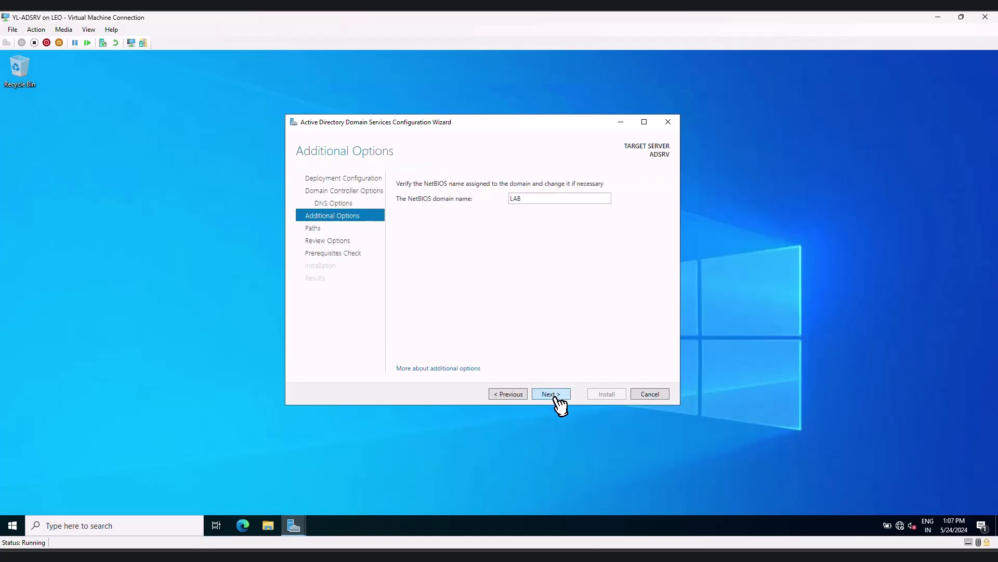
Accept the NetBIOS name LAB and the default folder paths, run the prerequisites check and install the domain controller
{"action": "left_click", "coordinate": [557, 400]}
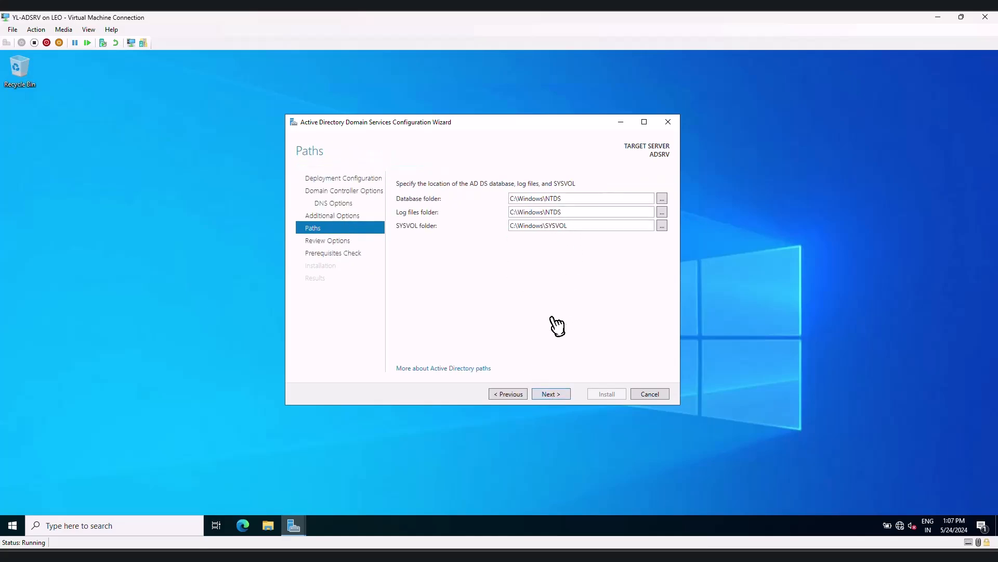
{"action": "left_click", "coordinate": [554, 400]}
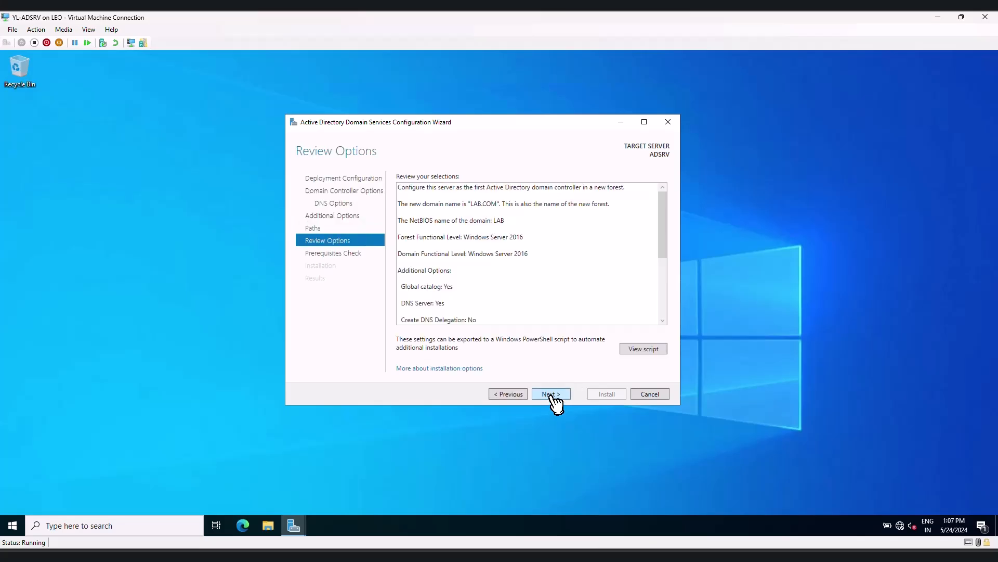
{"action": "left_click", "coordinate": [552, 395]}
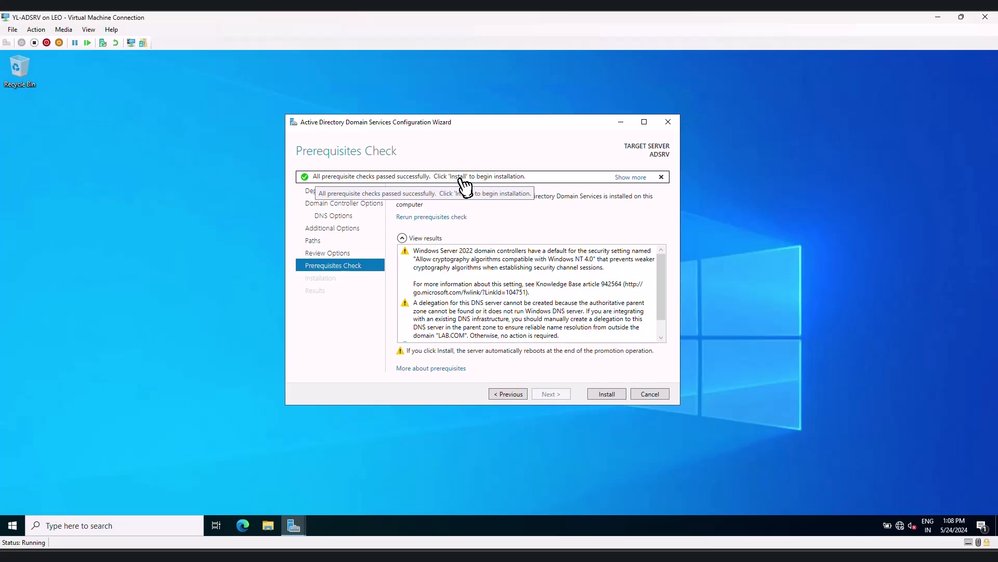
{"action": "scroll", "coordinate": [546, 328], "scroll_direction": "down", "scroll_amount": 1}
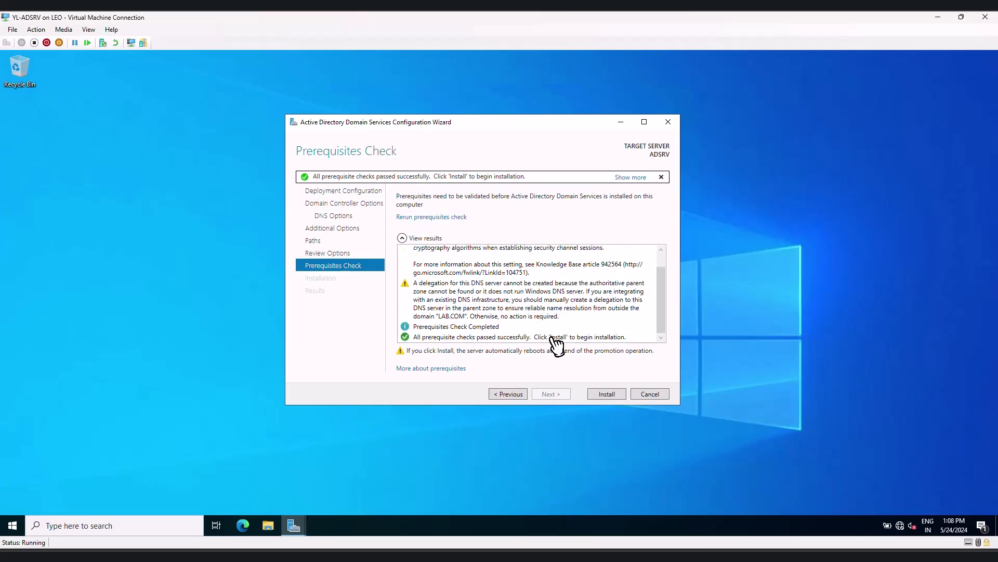
{"action": "left_click", "coordinate": [607, 395]}
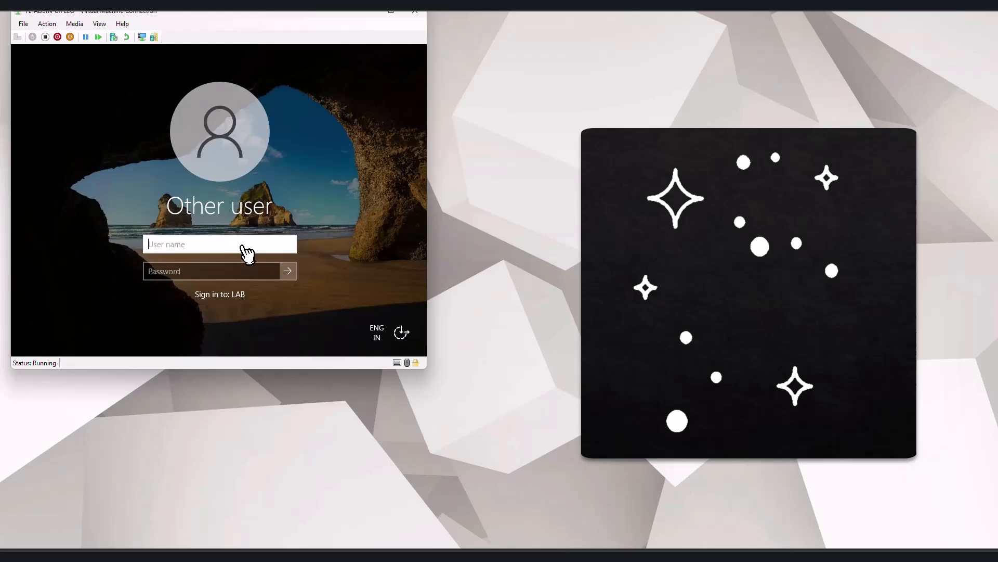
Sign in to the LAB domain as administrator with the account password and open the Local Server properties
{"action": "type", "text": "administrator"}
{"action": "key", "text": "Tab"}
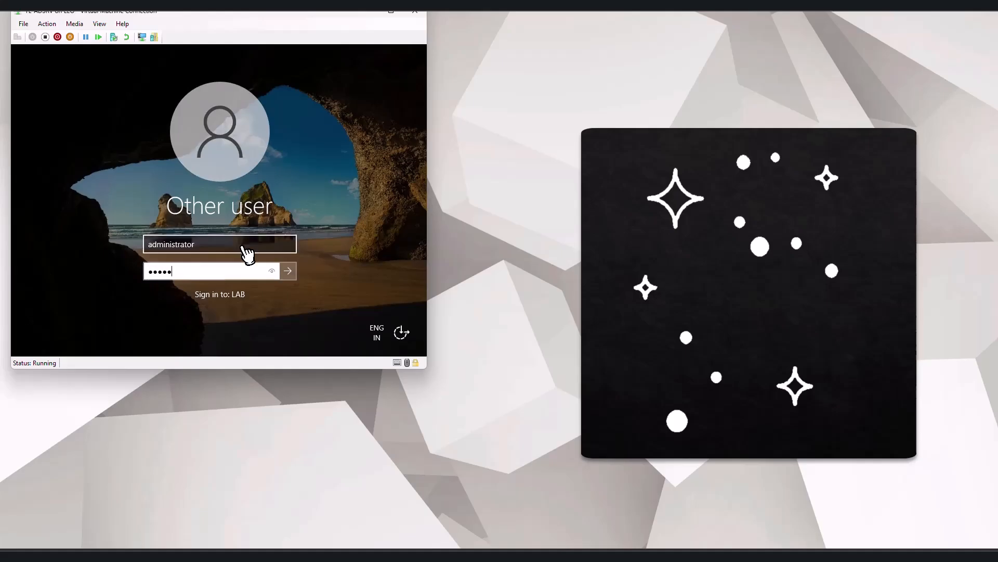
{"action": "key", "text": "Return"}
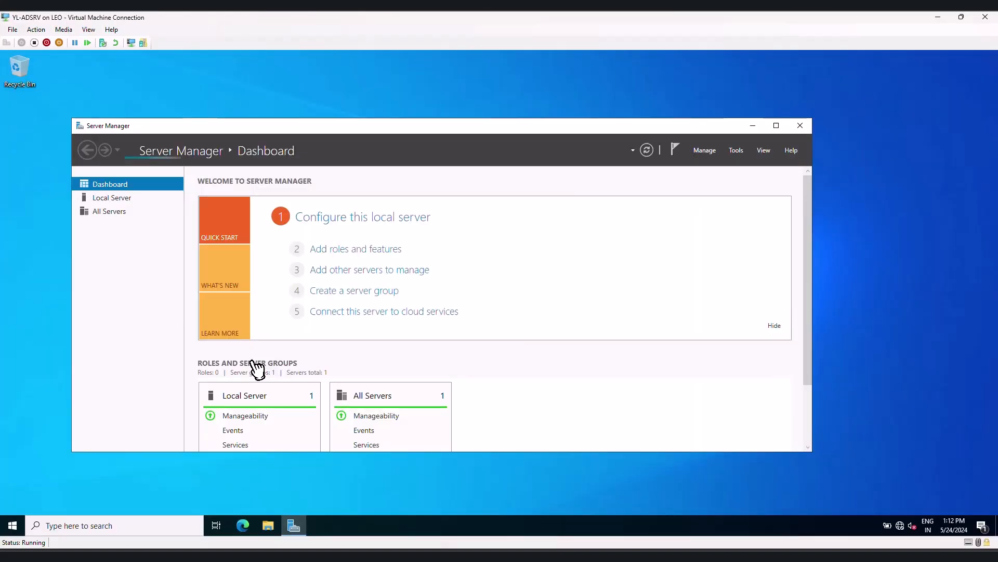
{"action": "left_click", "coordinate": [134, 200]}
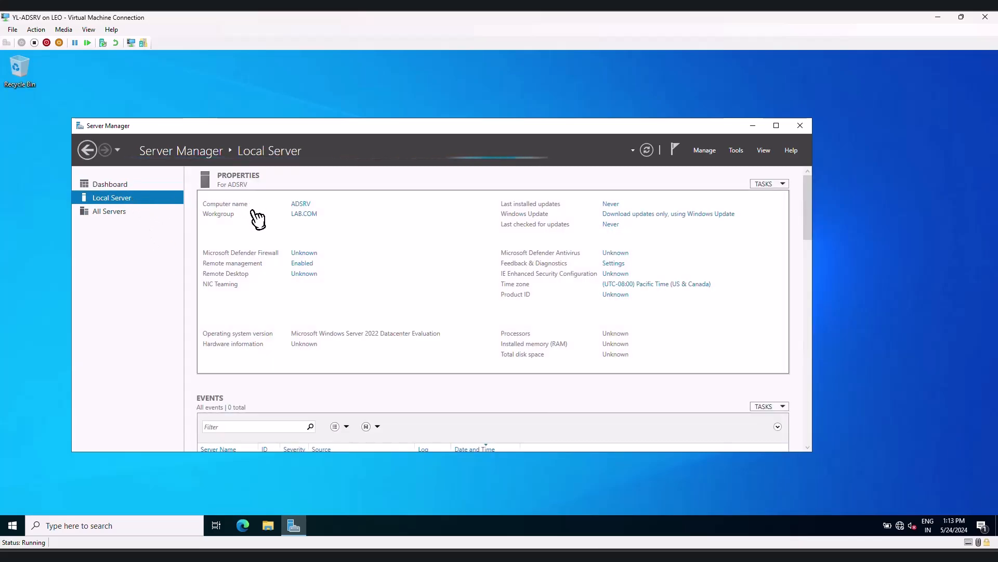